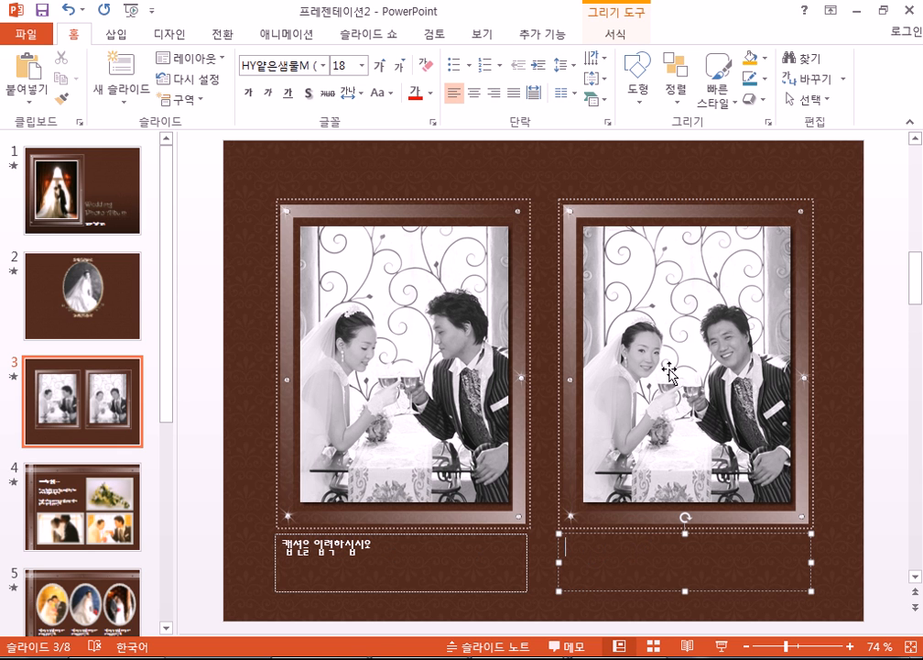
Delete the bride photo from the oval frame on slide 2
{"action": "scroll", "coordinate": [670, 371], "scroll_direction": "up", "scroll_amount": 2}
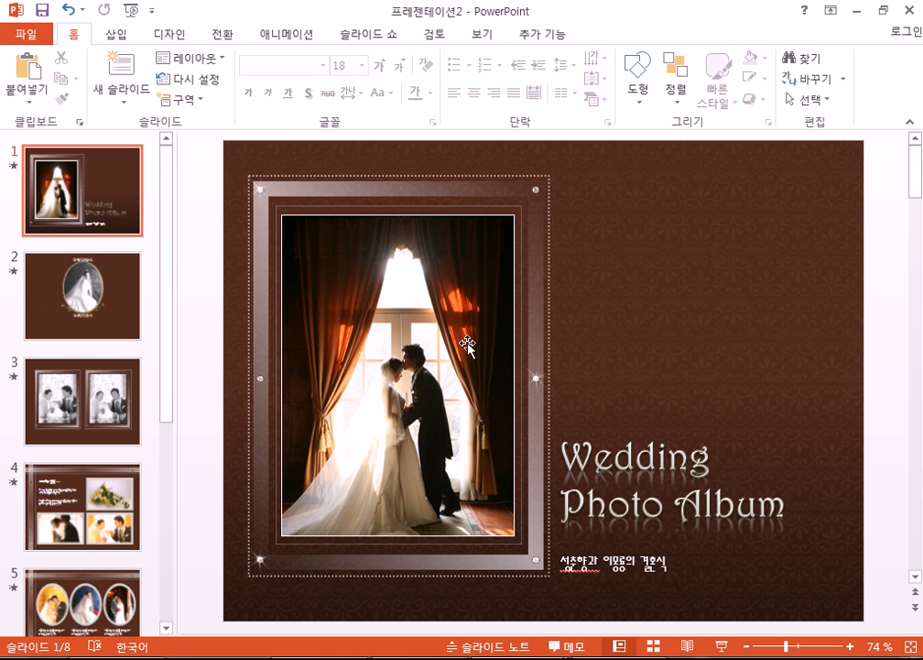
{"action": "scroll", "coordinate": [526, 350], "scroll_direction": "down", "scroll_amount": 1}
{"action": "left_click", "coordinate": [568, 316]}
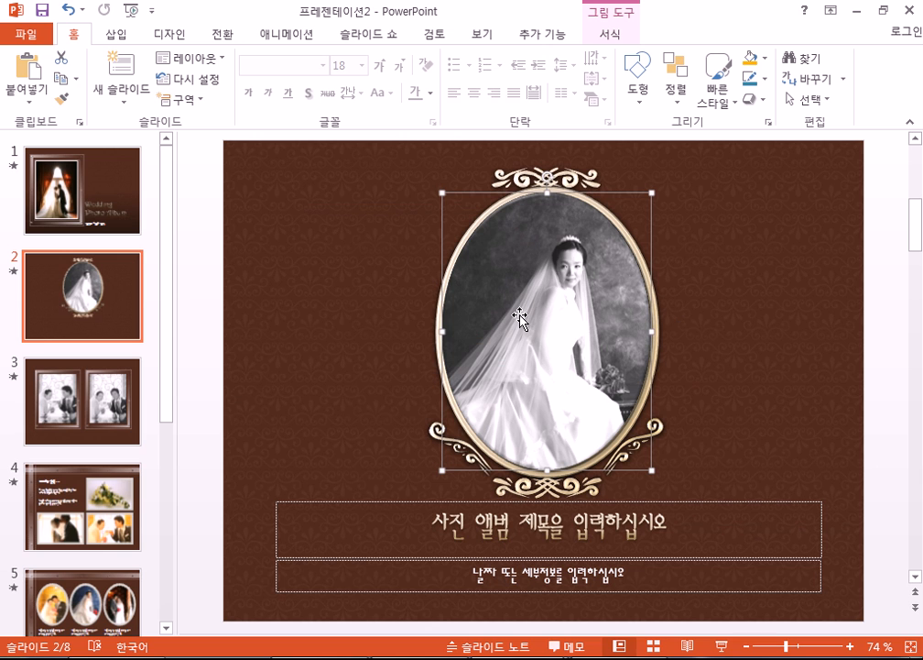
{"action": "key", "text": "Delete"}
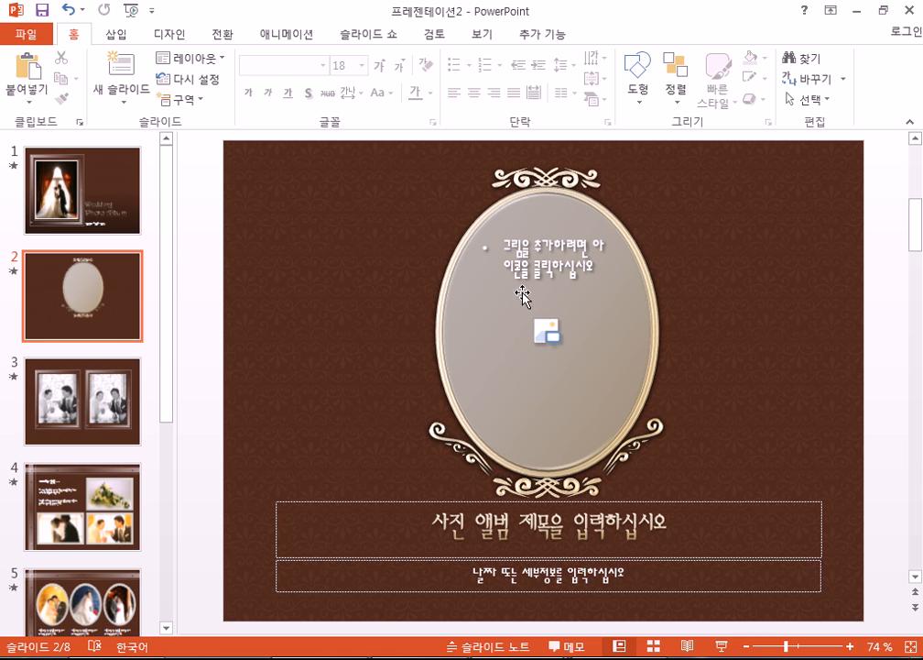
Start inserting a picture into the empty oval frame and open the 사진 샘플 folder inside 공용 사진
{"action": "left_click", "coordinate": [549, 336]}
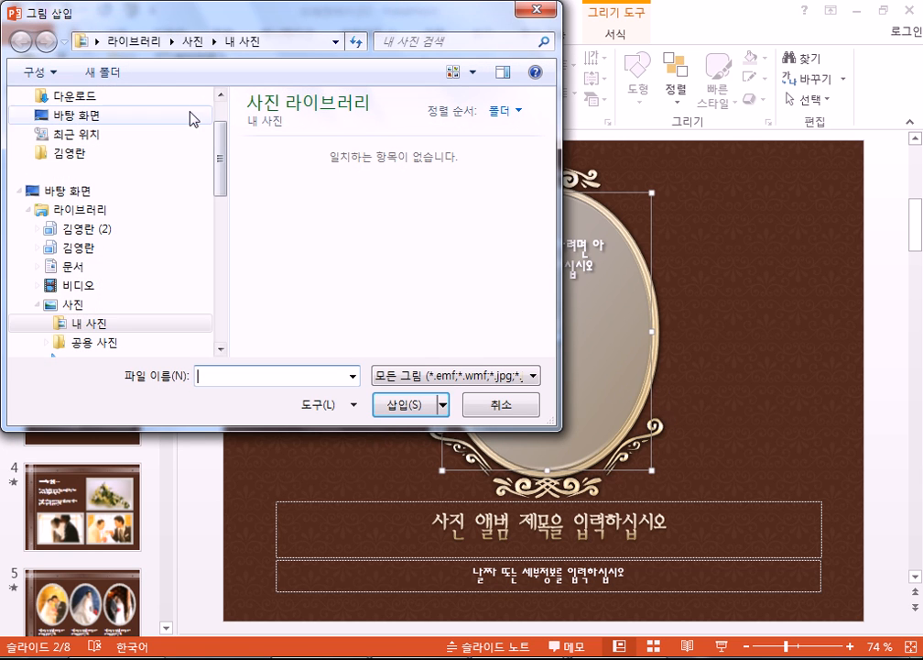
{"action": "left_click", "coordinate": [82, 342]}
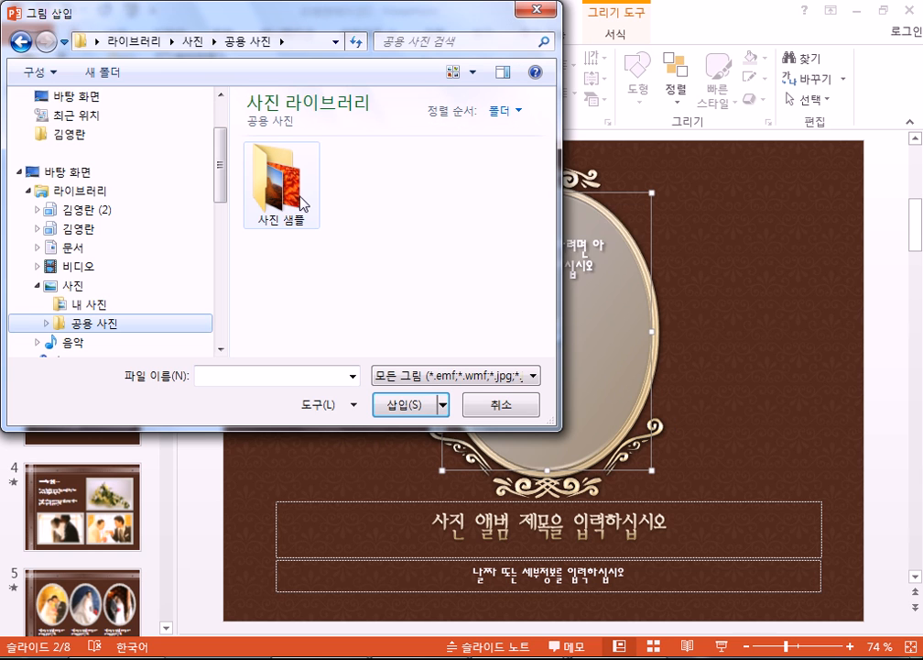
{"action": "left_click_drag", "start_coordinate": [221, 180], "coordinate": [223, 242]}
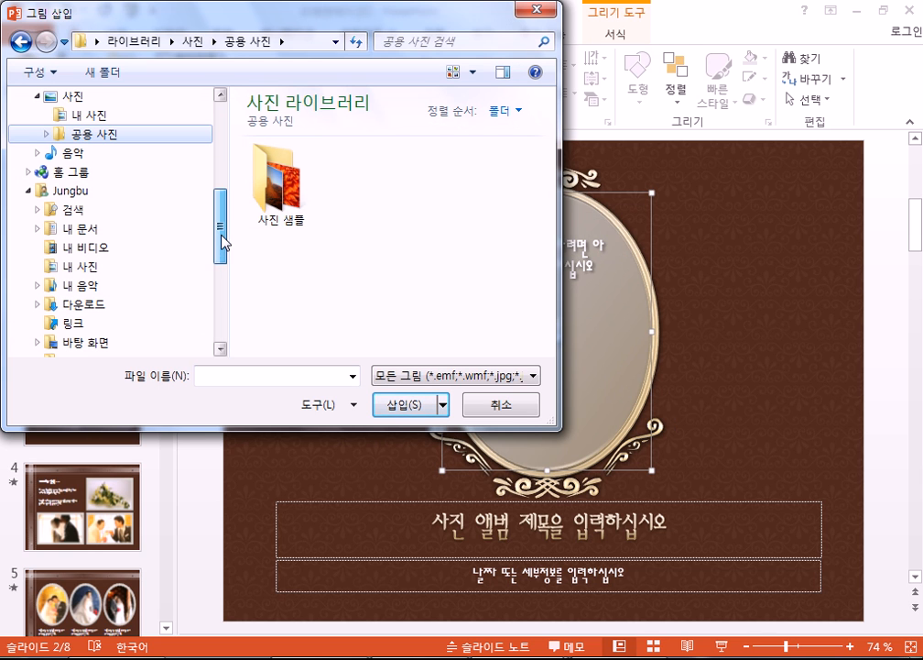
{"action": "left_click", "coordinate": [105, 266]}
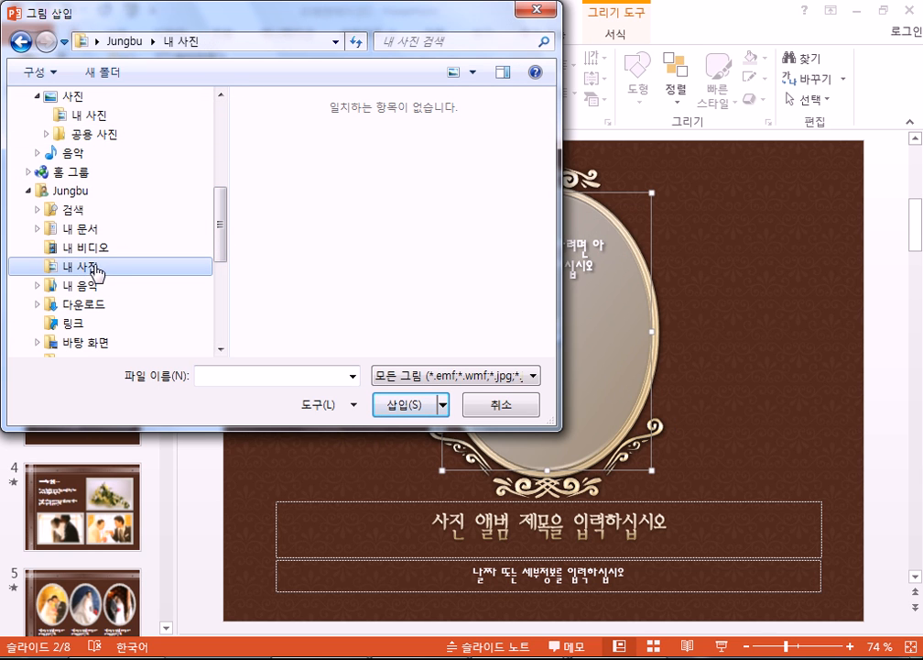
{"action": "scroll", "coordinate": [96, 266], "scroll_direction": "up", "scroll_amount": 1}
{"action": "left_click", "coordinate": [51, 153]}
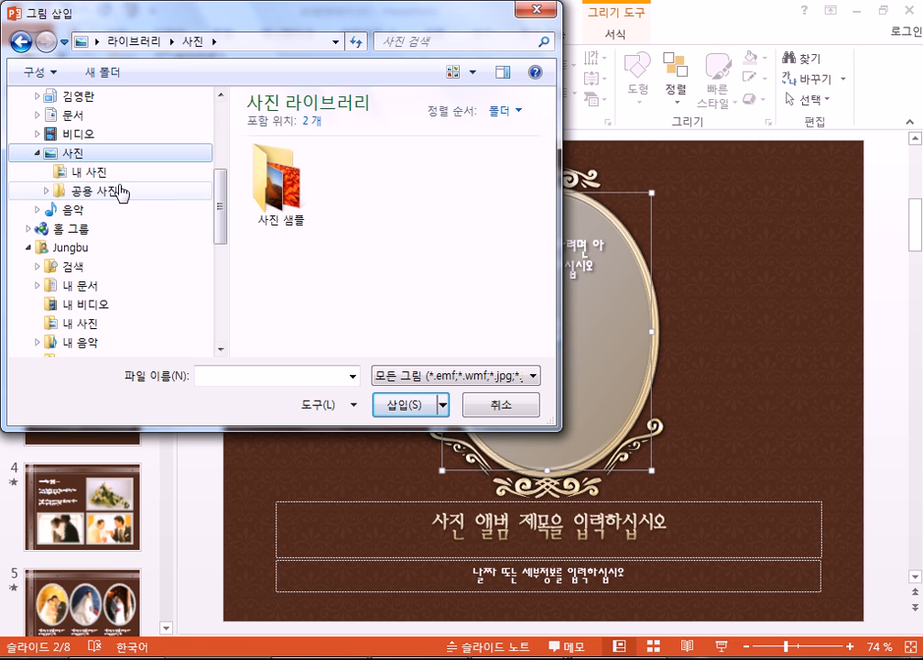
{"action": "left_click", "coordinate": [100, 190]}
{"action": "left_click", "coordinate": [98, 174]}
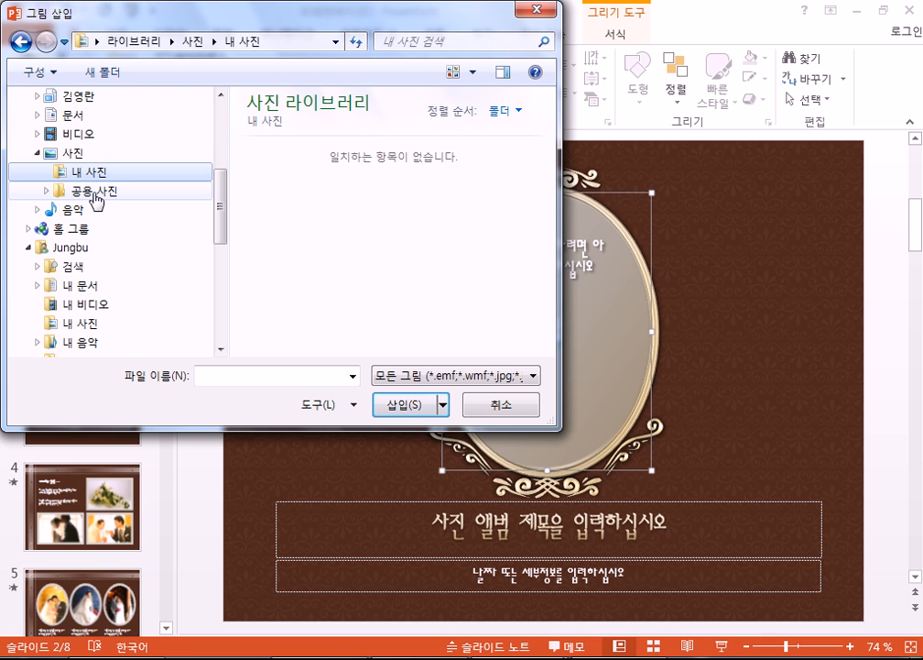
{"action": "left_click", "coordinate": [97, 193]}
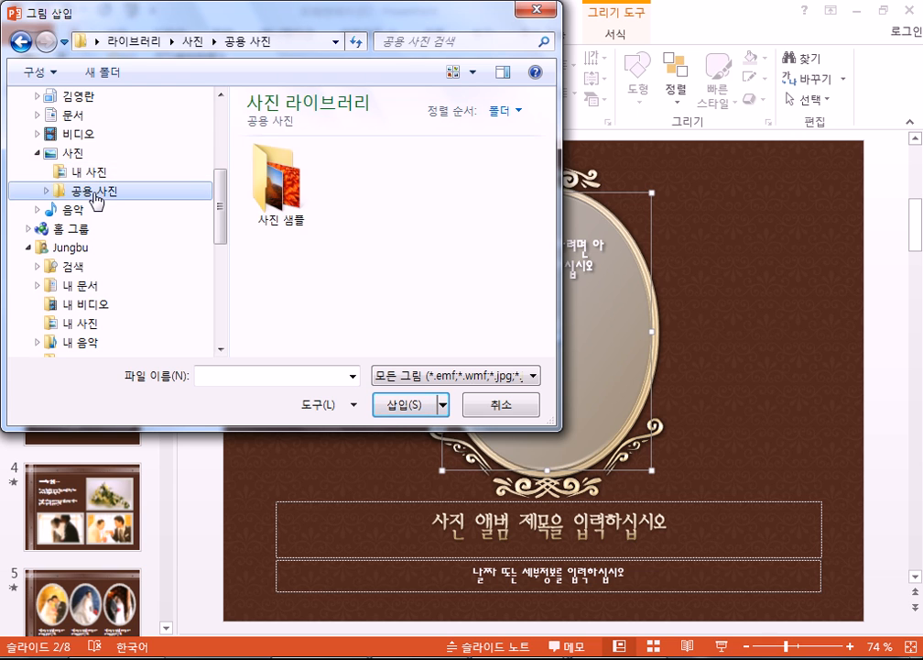
{"action": "double_click", "coordinate": [294, 209]}
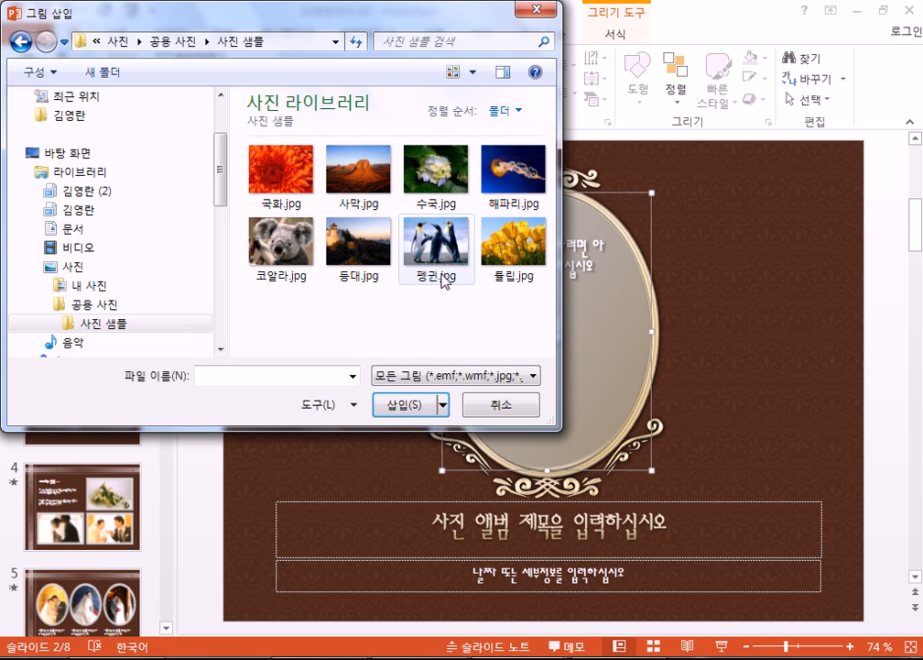
Insert 코알라.jpg into the oval frame on slide 2 and deselect it
{"action": "left_click", "coordinate": [275, 246]}
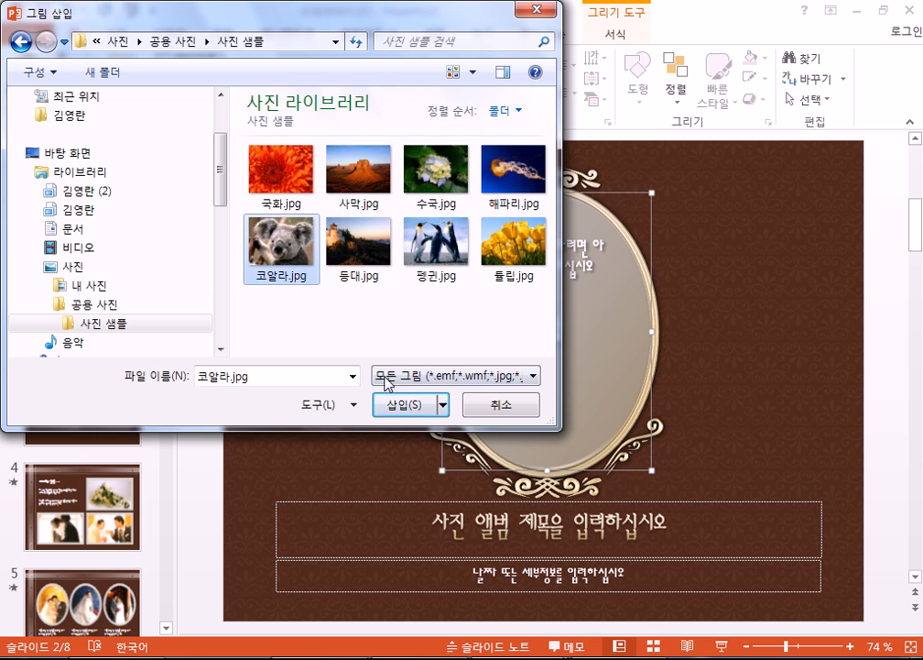
{"action": "left_click", "coordinate": [398, 404]}
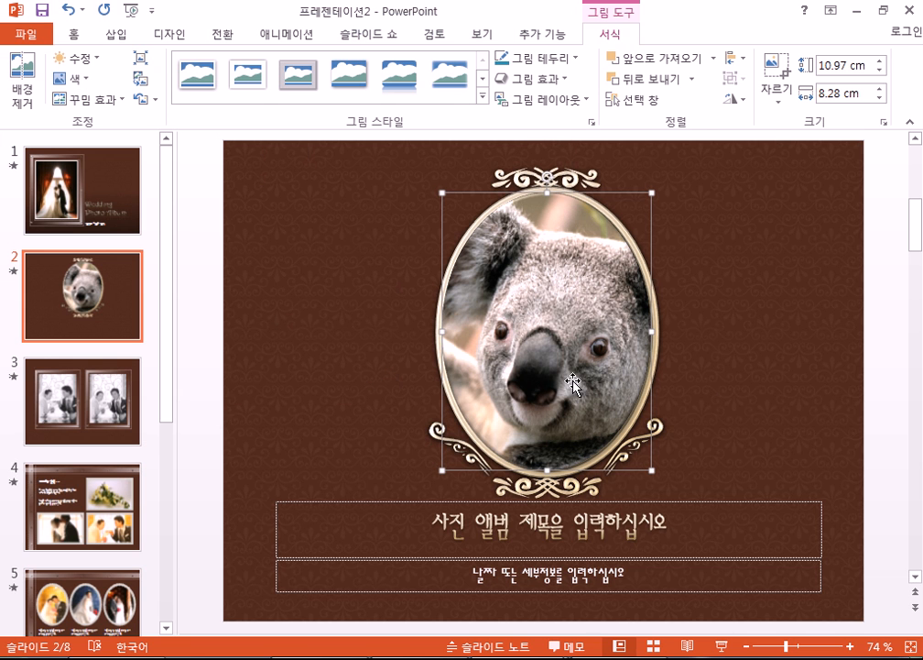
{"action": "left_click", "coordinate": [766, 392]}
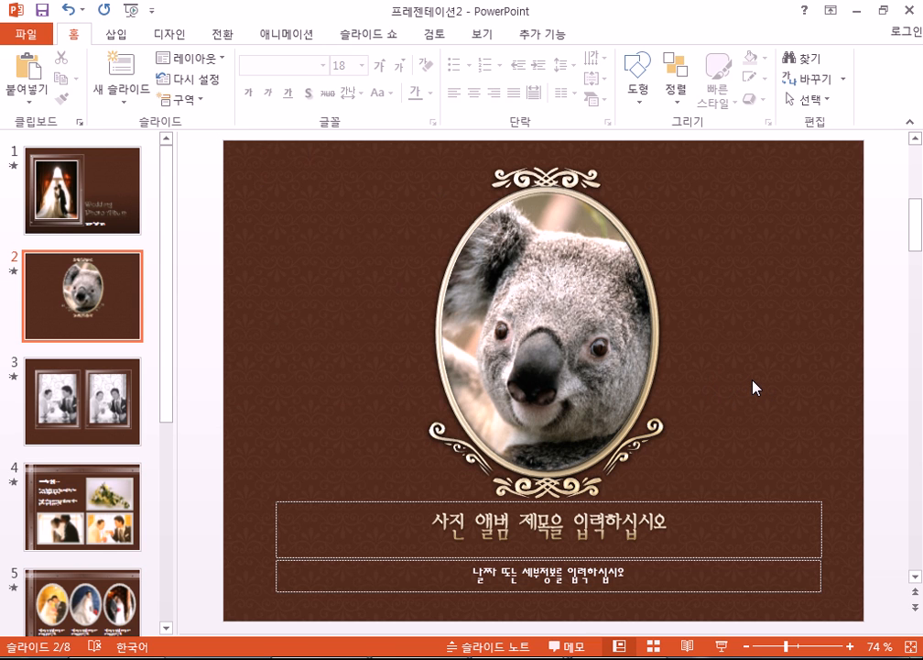
Replace the left photo on slide 3 with 펭귄.jpg from the 사진 샘플 folder
{"action": "scroll", "coordinate": [753, 387], "scroll_direction": "down", "scroll_amount": 1}
{"action": "left_click", "coordinate": [452, 352]}
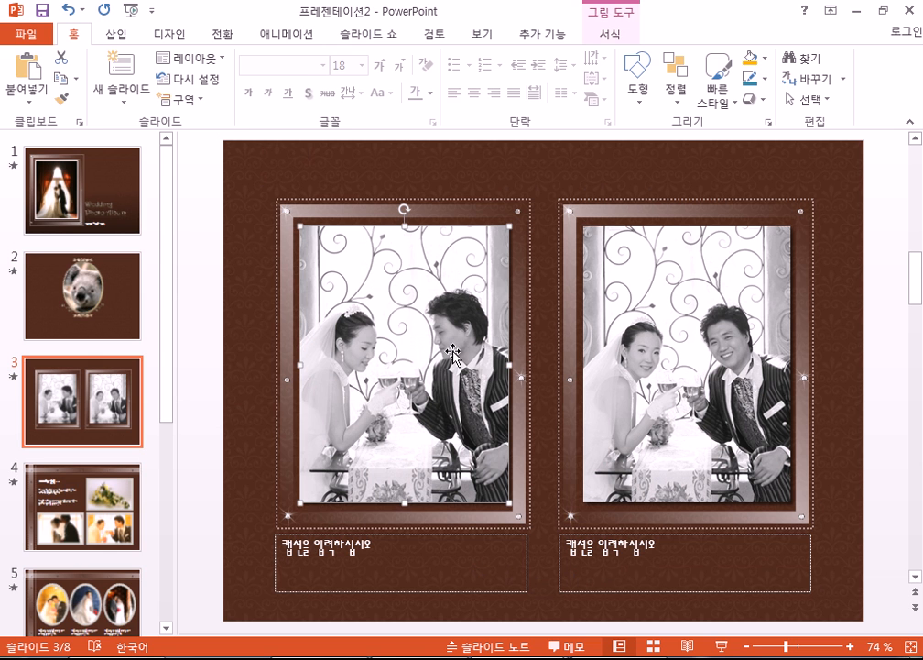
{"action": "key", "text": "Delete"}
{"action": "left_click", "coordinate": [405, 367]}
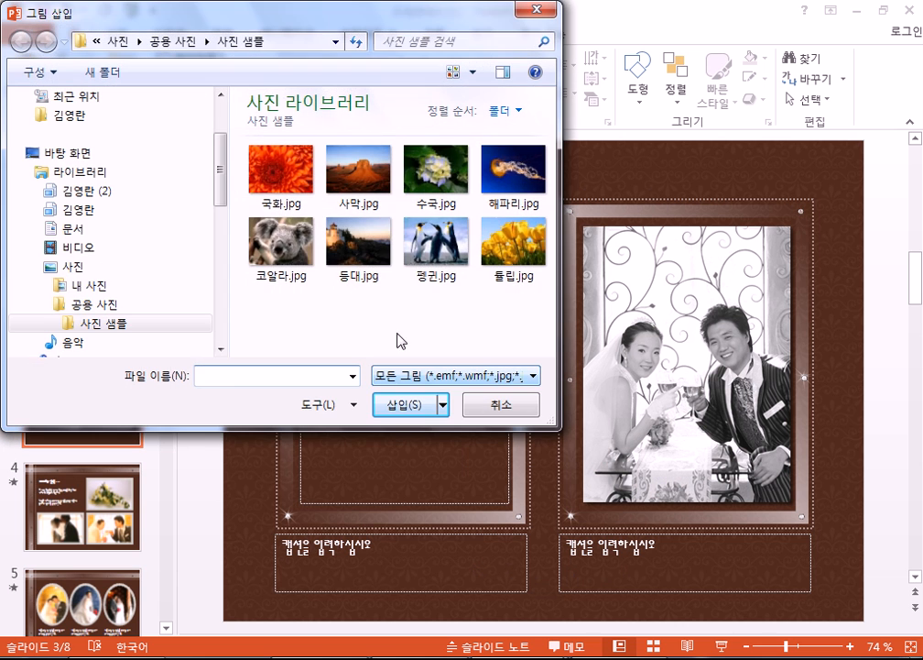
{"action": "left_click", "coordinate": [436, 261]}
{"action": "left_click", "coordinate": [403, 404]}
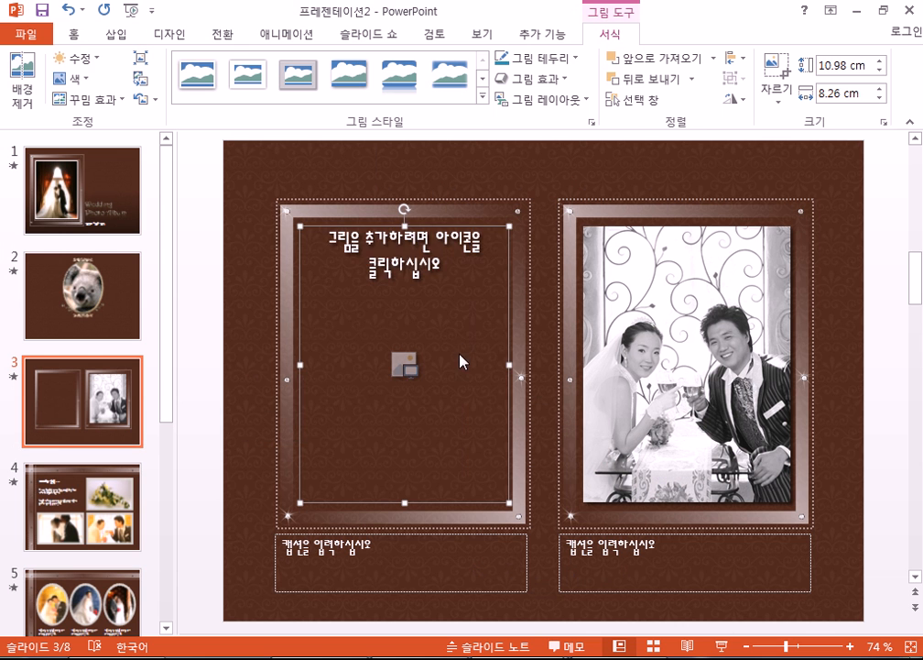
Replace the right photo on slide 3 with 튤립.jpg and deselect it
{"action": "left_click", "coordinate": [683, 349]}
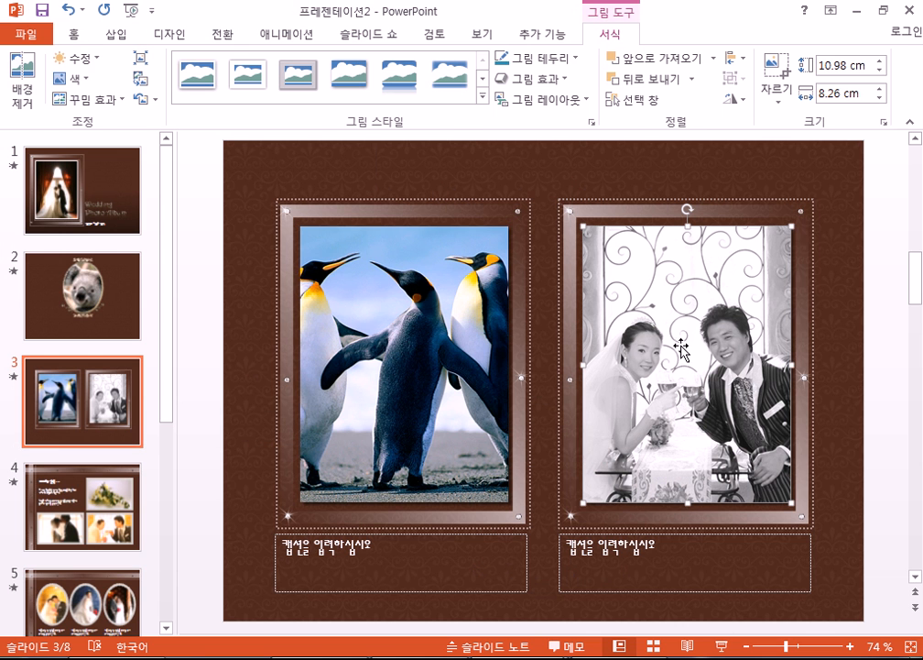
{"action": "key", "text": "Delete"}
{"action": "left_click", "coordinate": [687, 365]}
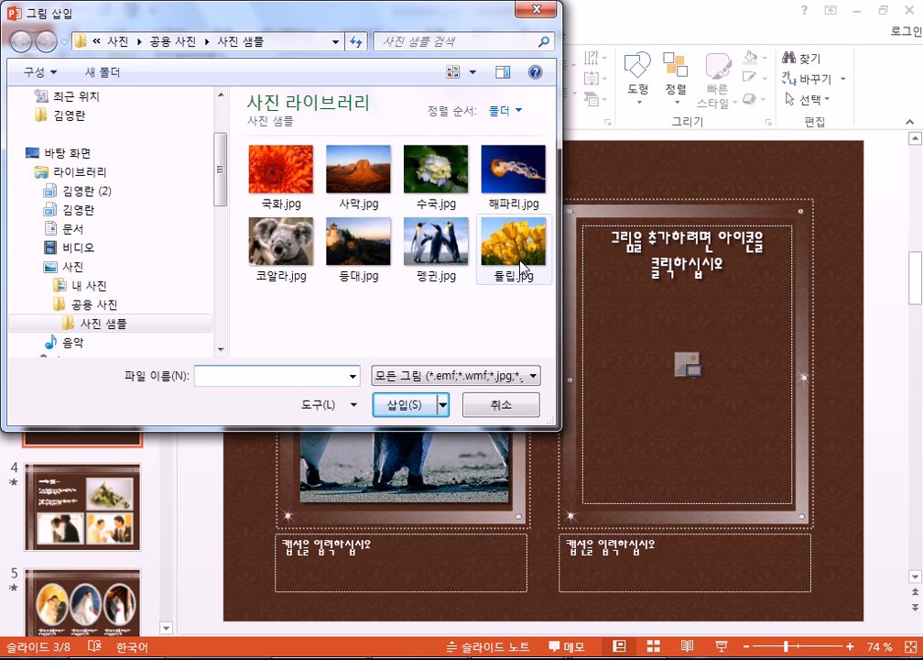
{"action": "left_click", "coordinate": [522, 267]}
{"action": "left_click", "coordinate": [419, 406]}
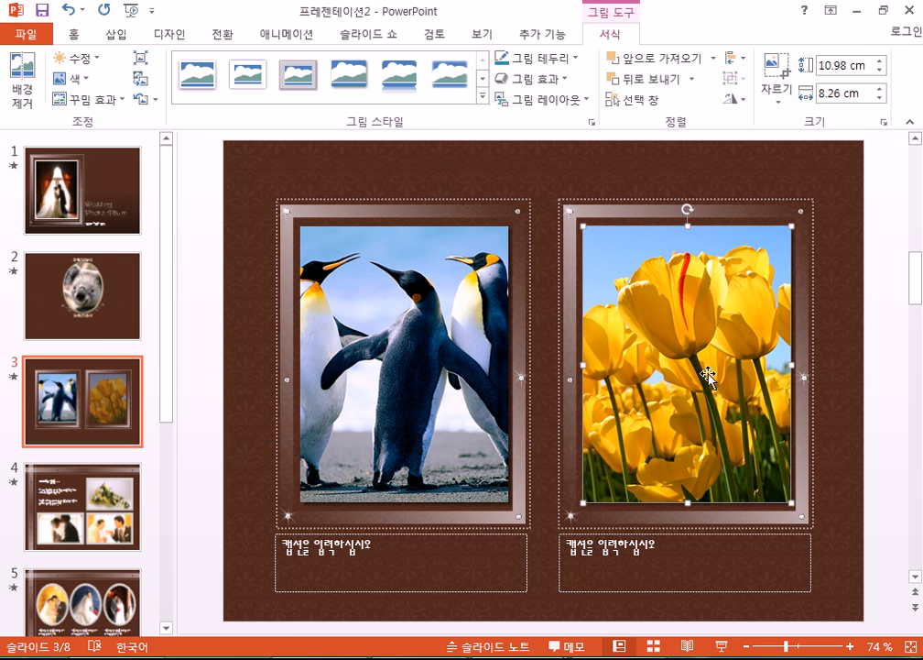
{"action": "left_click", "coordinate": [841, 343]}
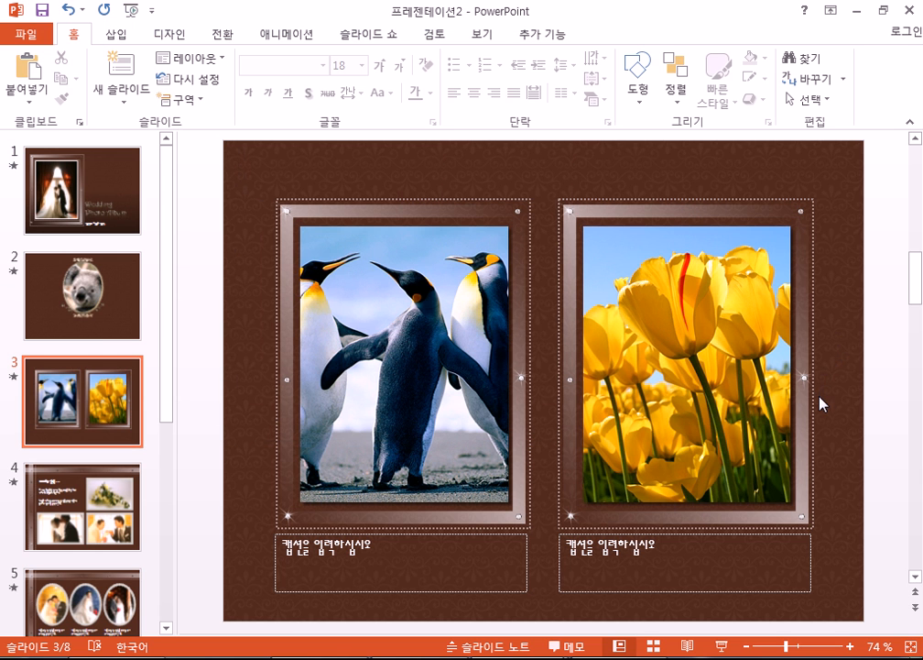
Look through the album's remaining slides up to slide 8, and go back to slide 3
{"action": "scroll", "coordinate": [822, 403], "scroll_direction": "down", "scroll_amount": 2}
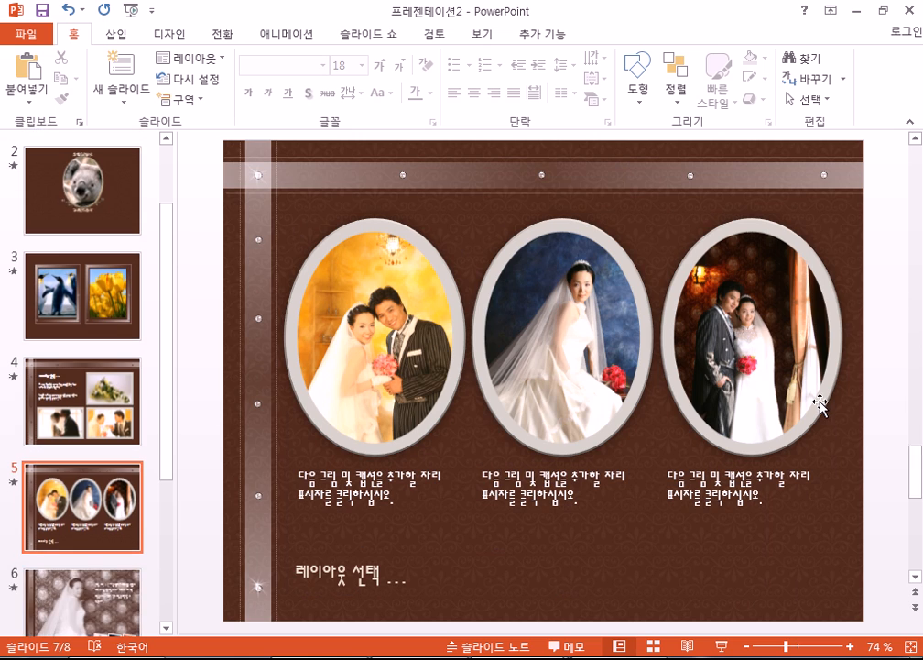
{"action": "scroll", "coordinate": [820, 405], "scroll_direction": "down", "scroll_amount": 3}
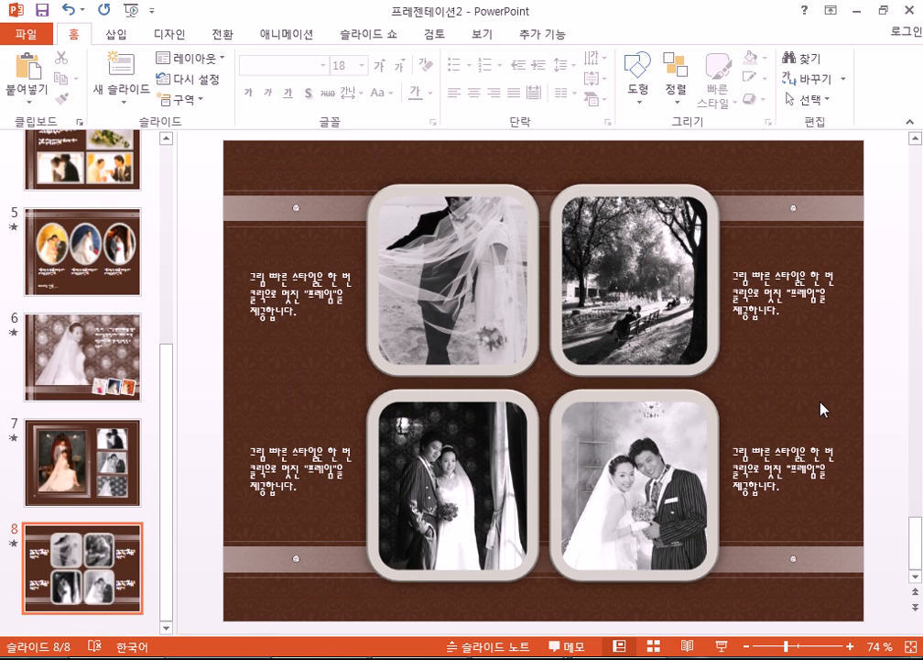
{"action": "scroll", "coordinate": [821, 408], "scroll_direction": "up", "scroll_amount": 3}
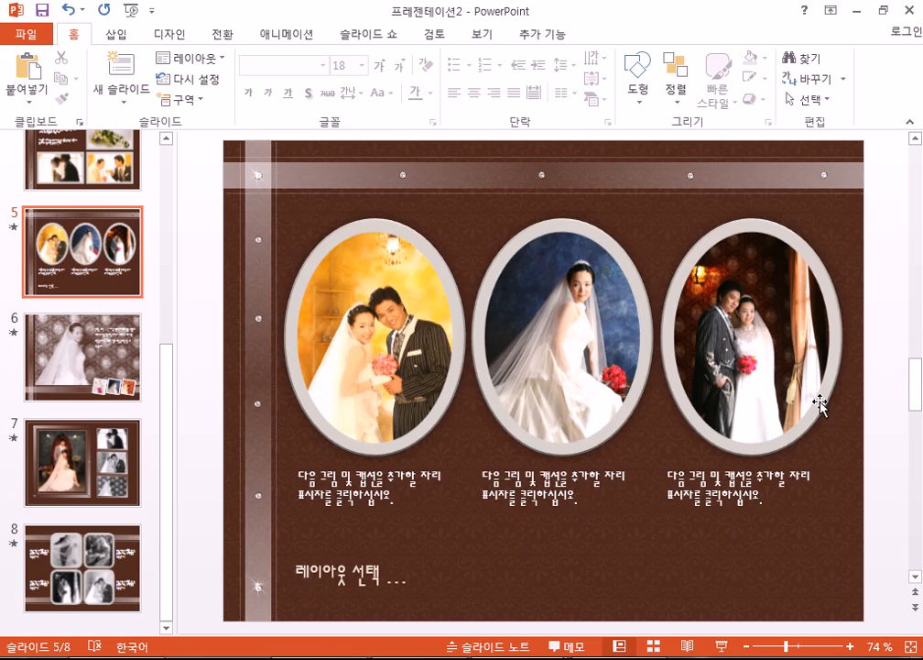
{"action": "scroll", "coordinate": [820, 405], "scroll_direction": "down", "scroll_amount": 2}
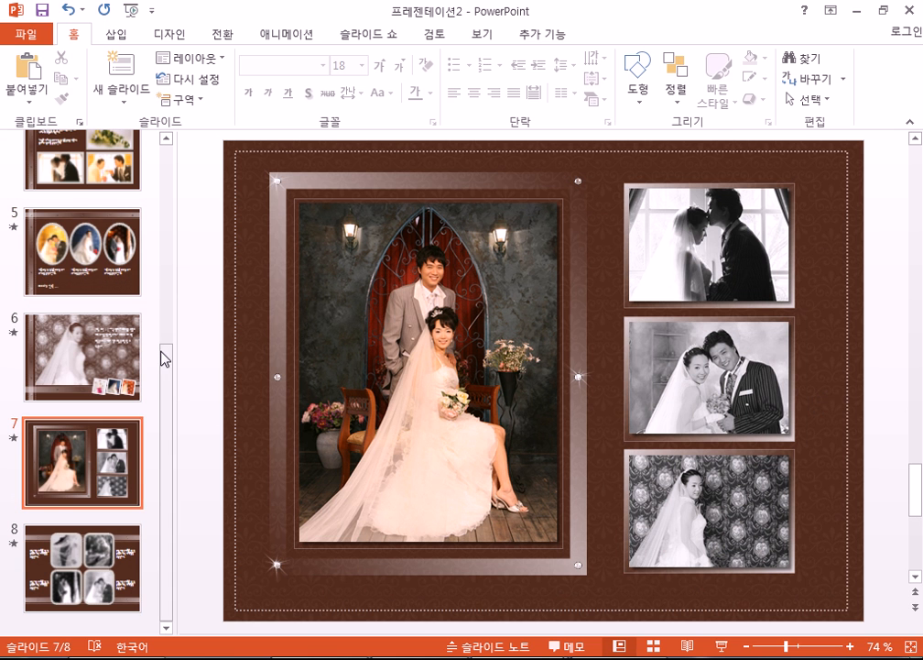
{"action": "left_click_drag", "start_coordinate": [169, 360], "coordinate": [177, 241]}
{"action": "left_click", "coordinate": [84, 459]}
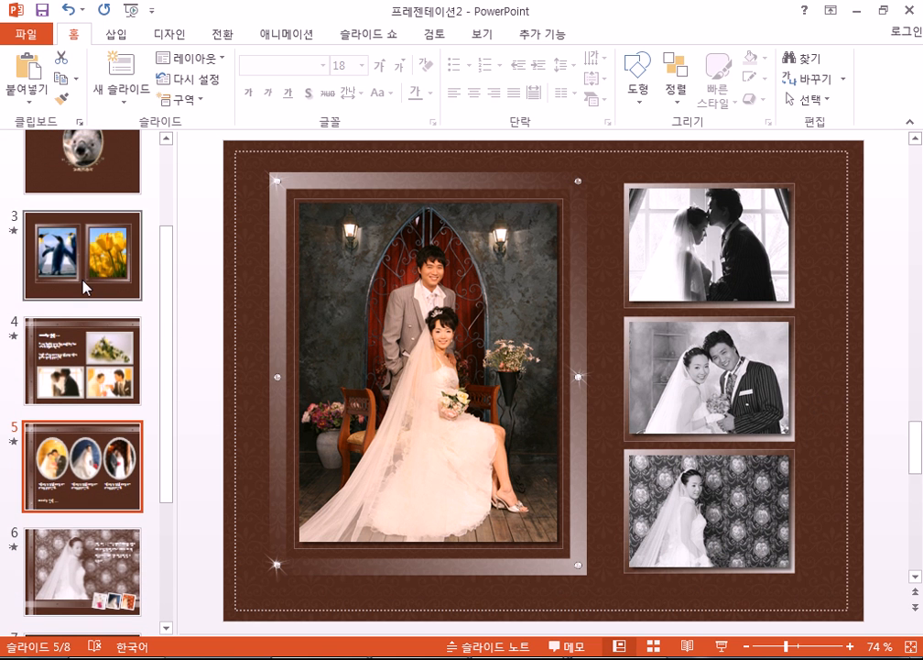
{"action": "left_click", "coordinate": [102, 264]}
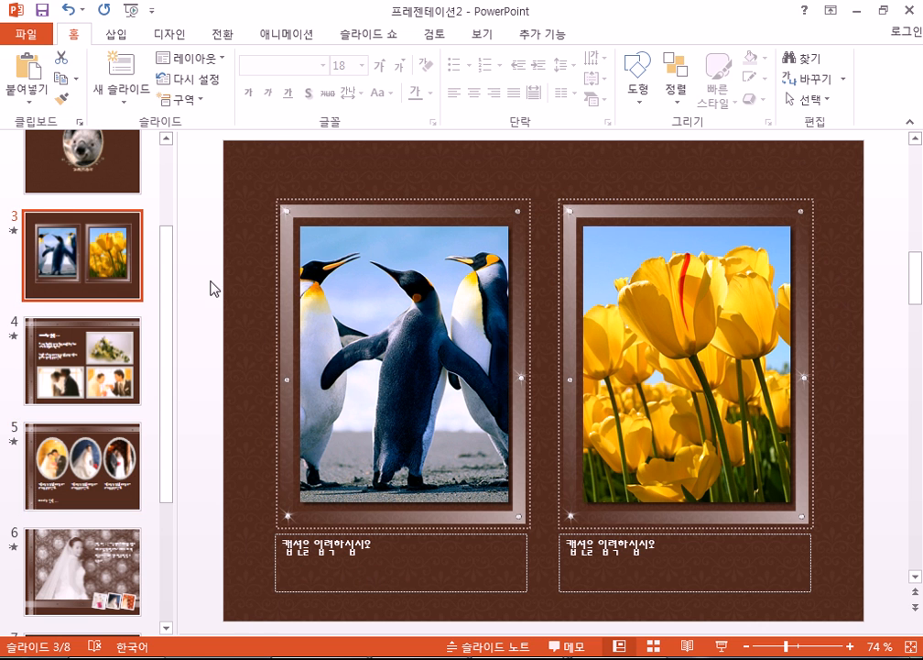
{"action": "left_click_drag", "start_coordinate": [171, 291], "coordinate": [190, 499]}
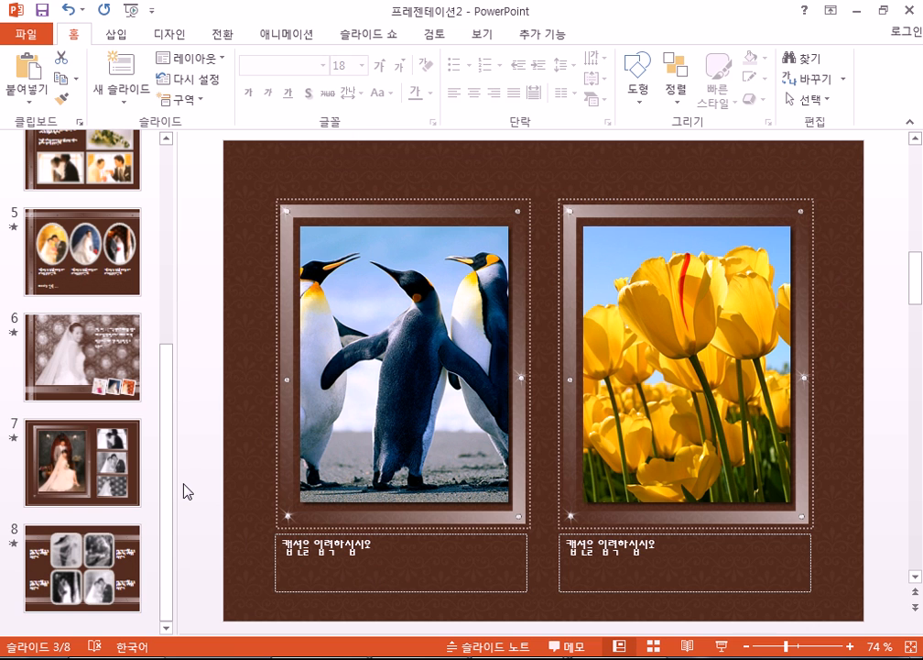
{"action": "left_click", "coordinate": [883, 10]}
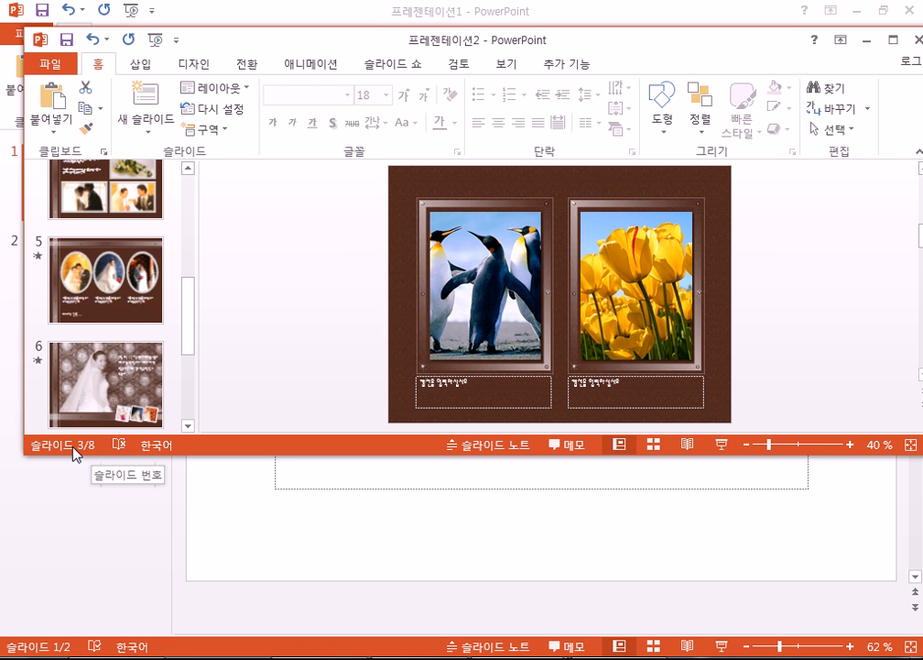
{"action": "left_click", "coordinate": [894, 43]}
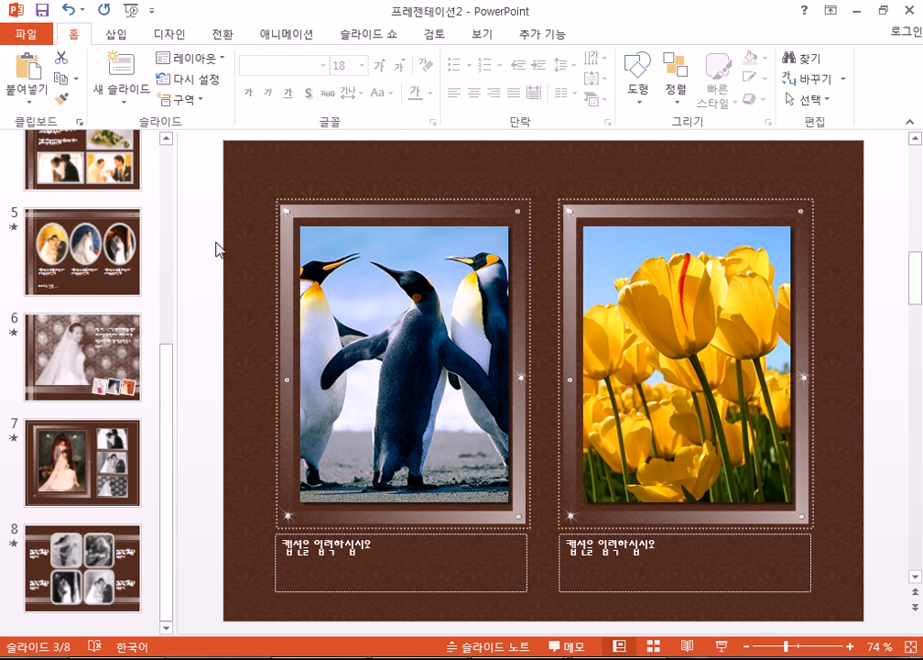
Add a new slide after slide 5 using the 세로(캡션 포함) layout of the ClassicPhotoAlbum theme
{"action": "left_click", "coordinate": [99, 264]}
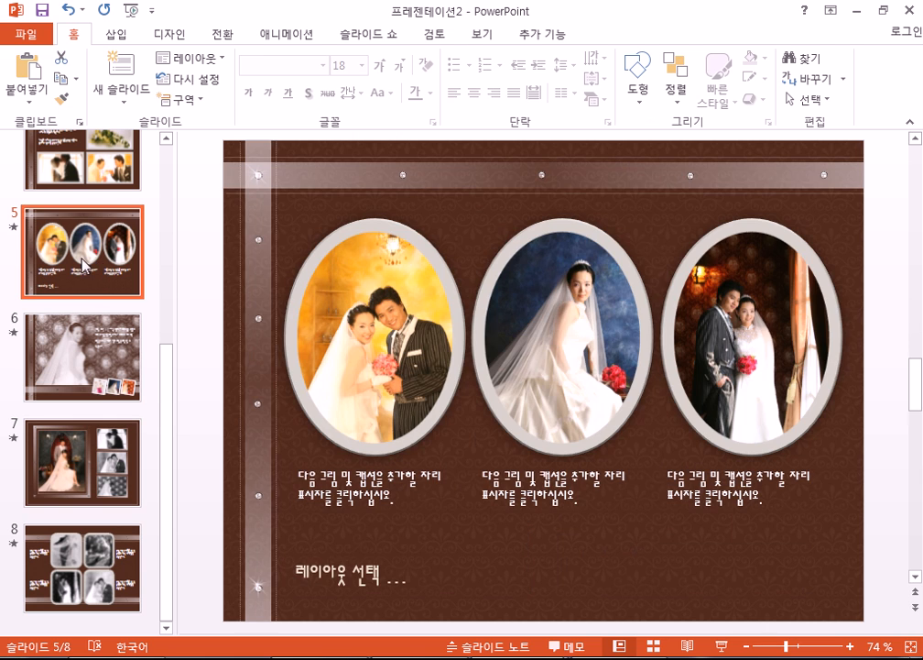
{"action": "left_click", "coordinate": [102, 352]}
{"action": "left_click", "coordinate": [106, 240]}
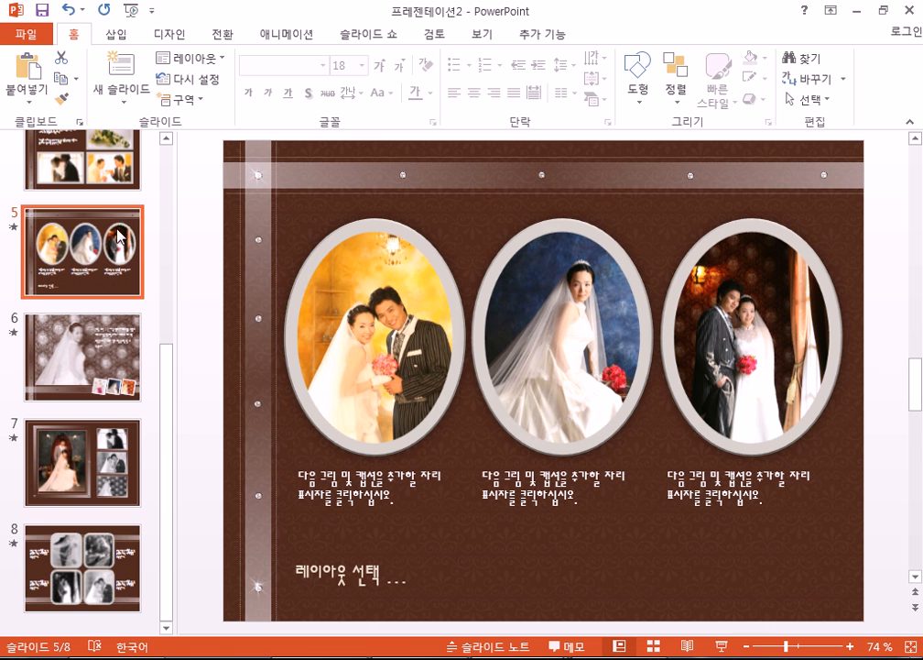
{"action": "left_click", "coordinate": [128, 99]}
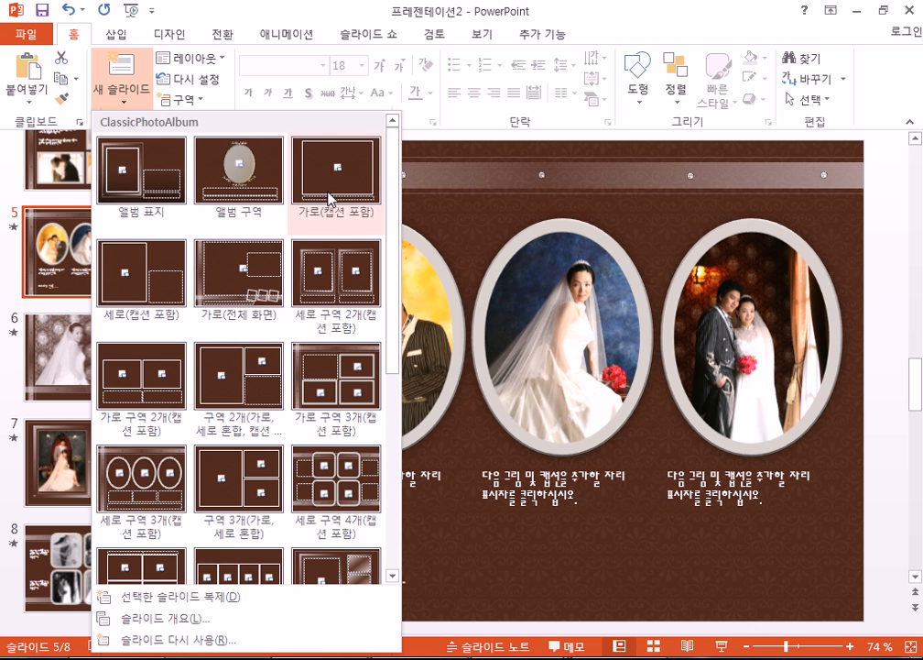
{"action": "scroll", "coordinate": [334, 421], "scroll_direction": "down", "scroll_amount": 3}
{"action": "scroll", "coordinate": [336, 443], "scroll_direction": "up", "scroll_amount": 3}
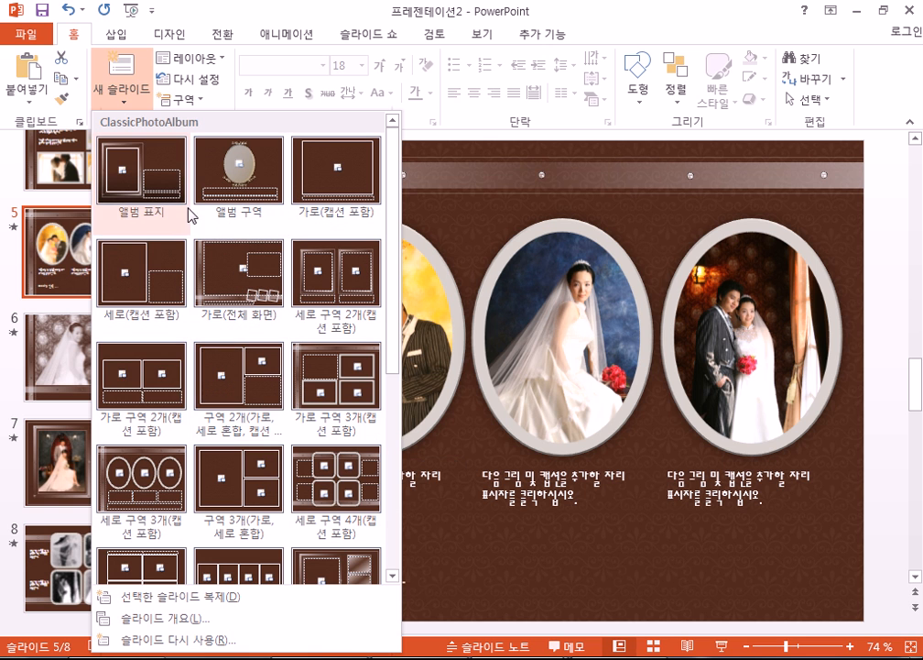
{"action": "scroll", "coordinate": [191, 275], "scroll_direction": "down", "scroll_amount": 3}
{"action": "scroll", "coordinate": [220, 311], "scroll_direction": "up", "scroll_amount": 3}
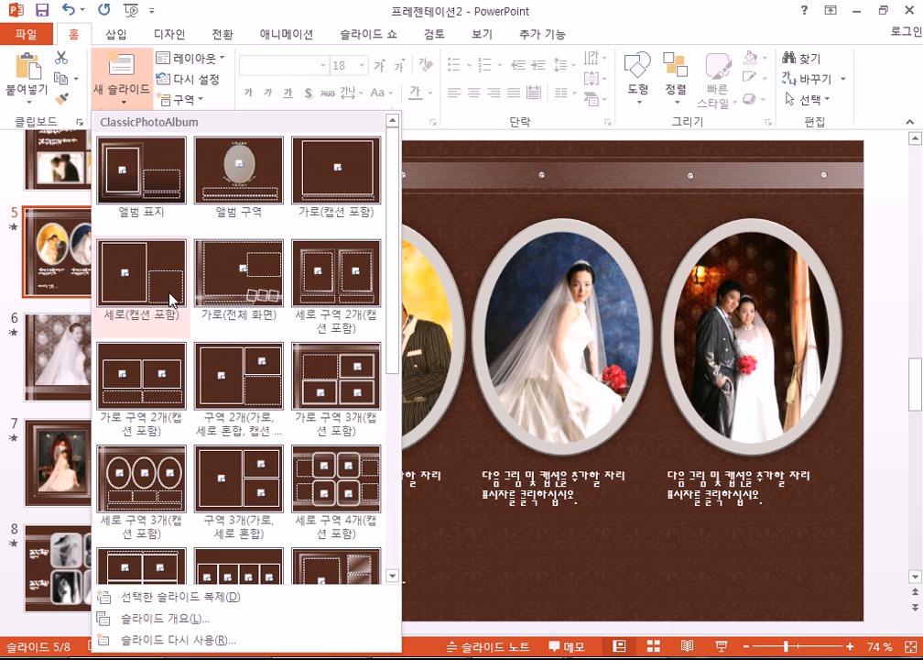
{"action": "left_click", "coordinate": [144, 276]}
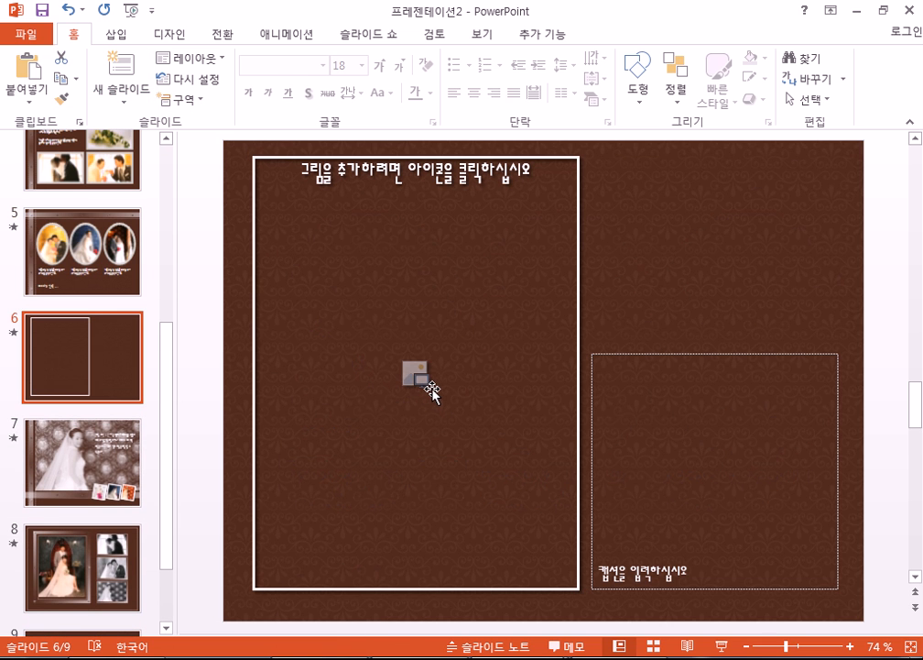
Insert 펭귄.jpg from the 사진 샘플 folder into the picture placeholder on slide 6
{"action": "left_click", "coordinate": [418, 379]}
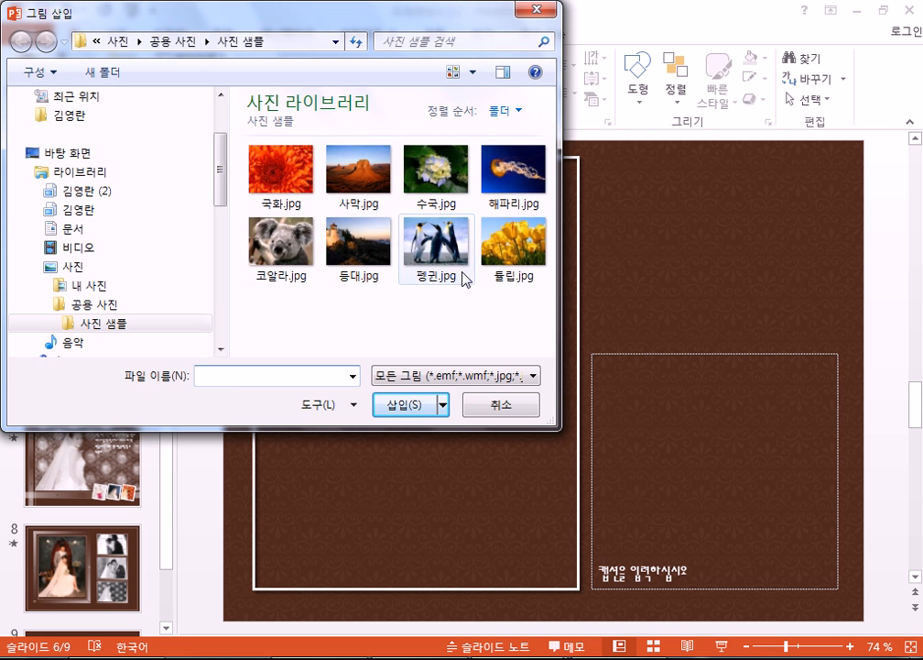
{"action": "left_click", "coordinate": [463, 274]}
{"action": "left_click", "coordinate": [394, 416]}
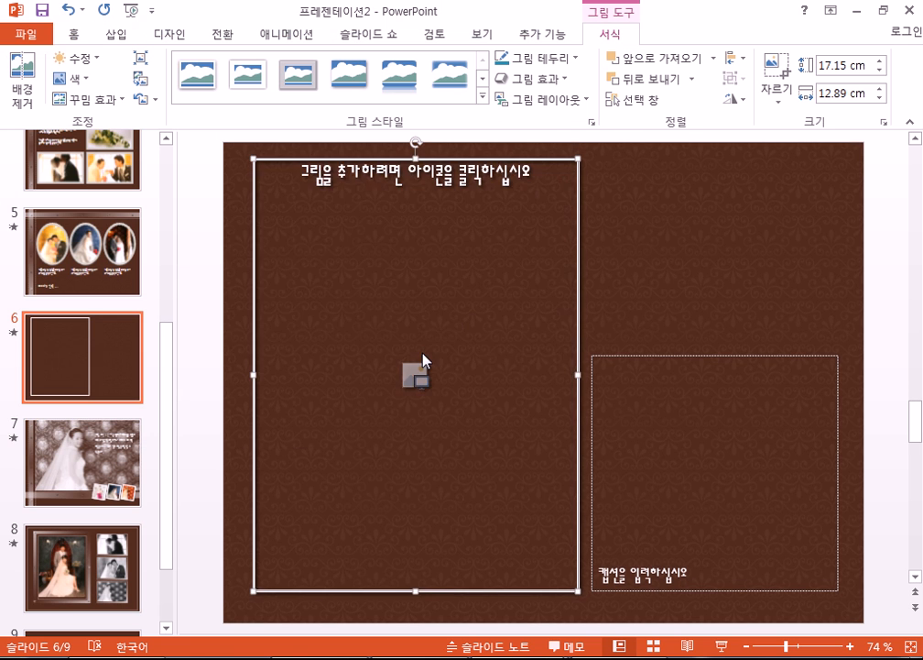
Add a new slide after slide 6 using the 세로 구역 2개(캡션 포함) layout
{"action": "left_click", "coordinate": [74, 39]}
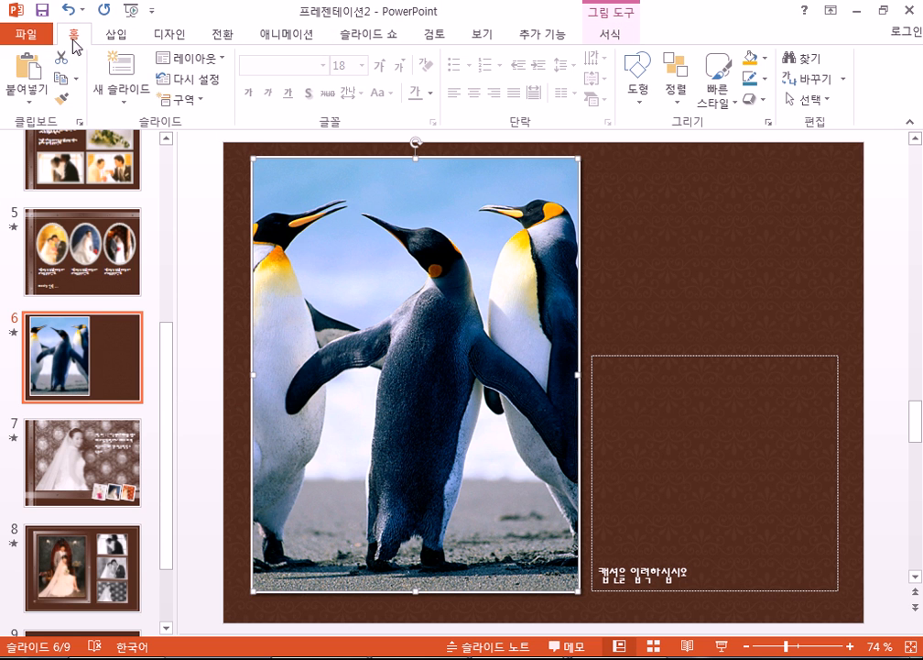
{"action": "left_click", "coordinate": [121, 90]}
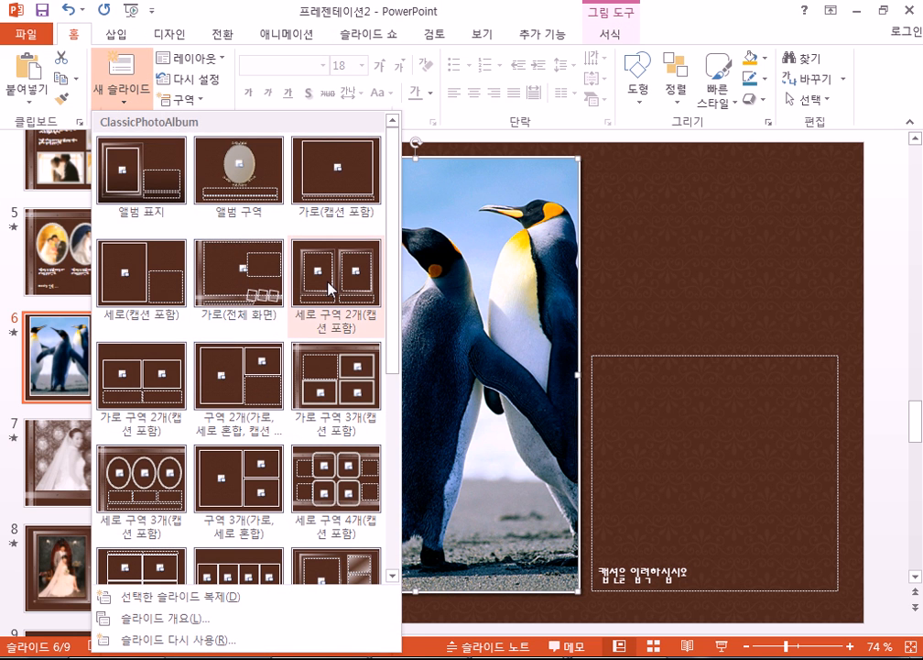
{"action": "left_click", "coordinate": [330, 289]}
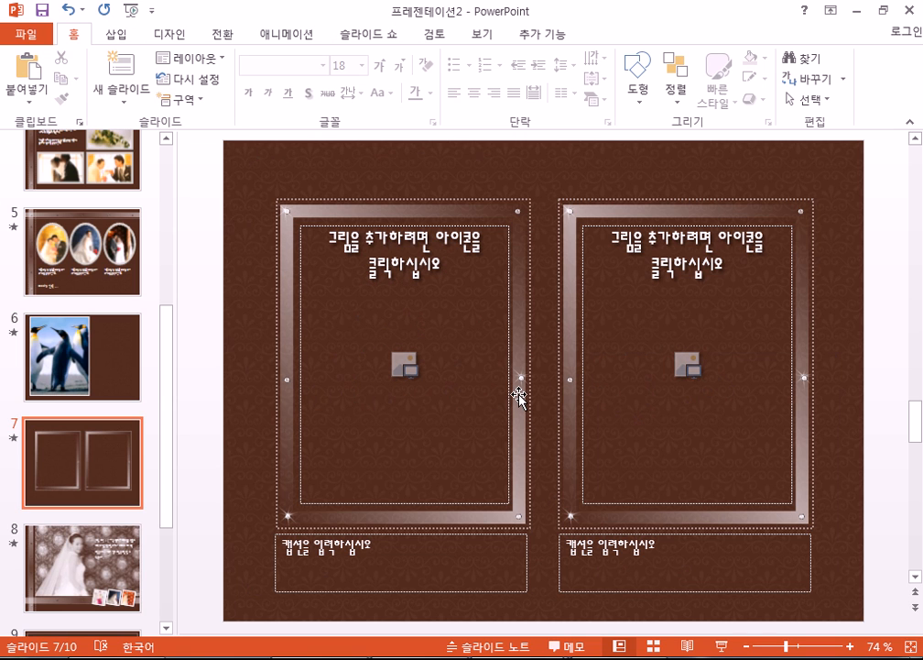
Look through the slides following slide 7, and examine the small photos and the large bride photo on slide 8
{"action": "scroll", "coordinate": [244, 334], "scroll_direction": "down", "scroll_amount": 3}
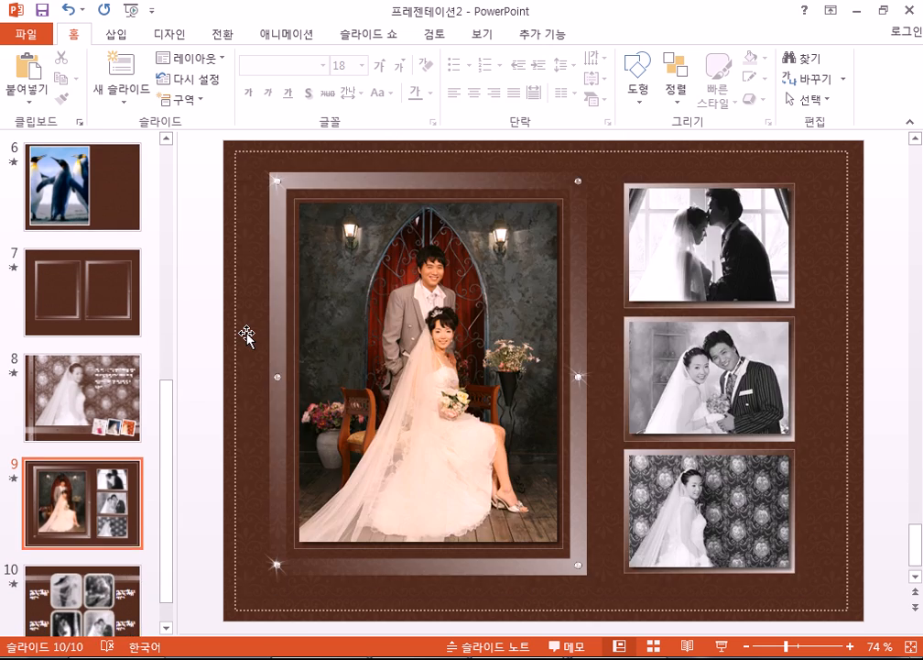
{"action": "scroll", "coordinate": [246, 336], "scroll_direction": "up", "scroll_amount": 2}
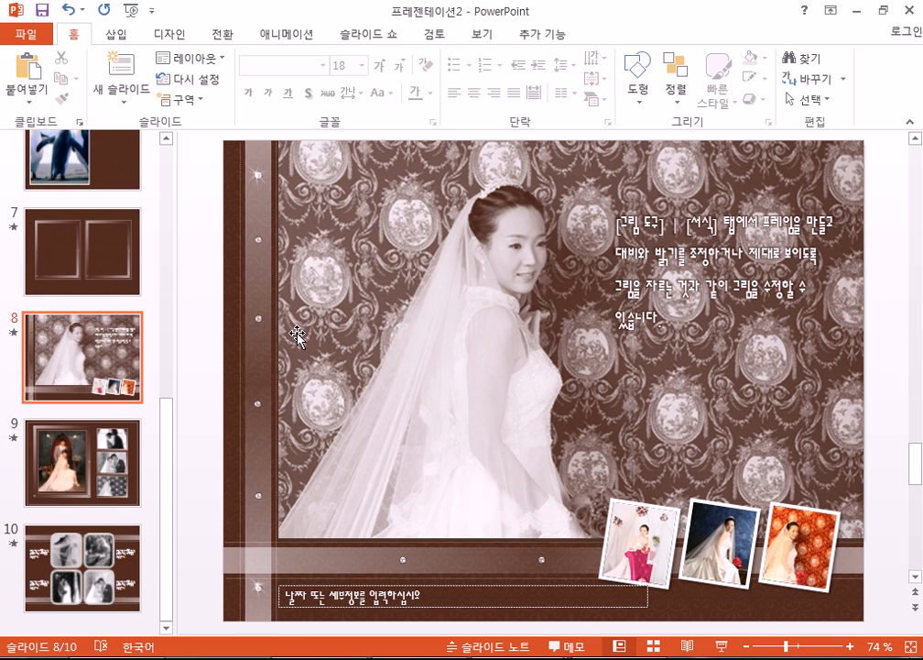
{"action": "left_click", "coordinate": [644, 539]}
{"action": "left_click", "coordinate": [189, 347]}
{"action": "left_click", "coordinate": [518, 339]}
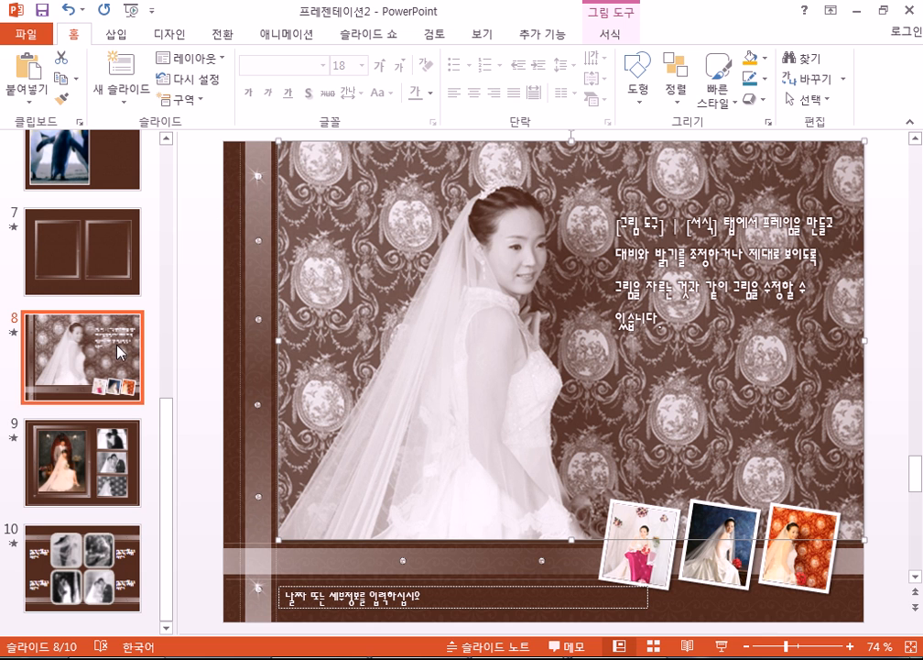
Examine the picture formatting options for the penguin photo on slide 6 and the available layouts for new slides
{"action": "left_click", "coordinate": [63, 163]}
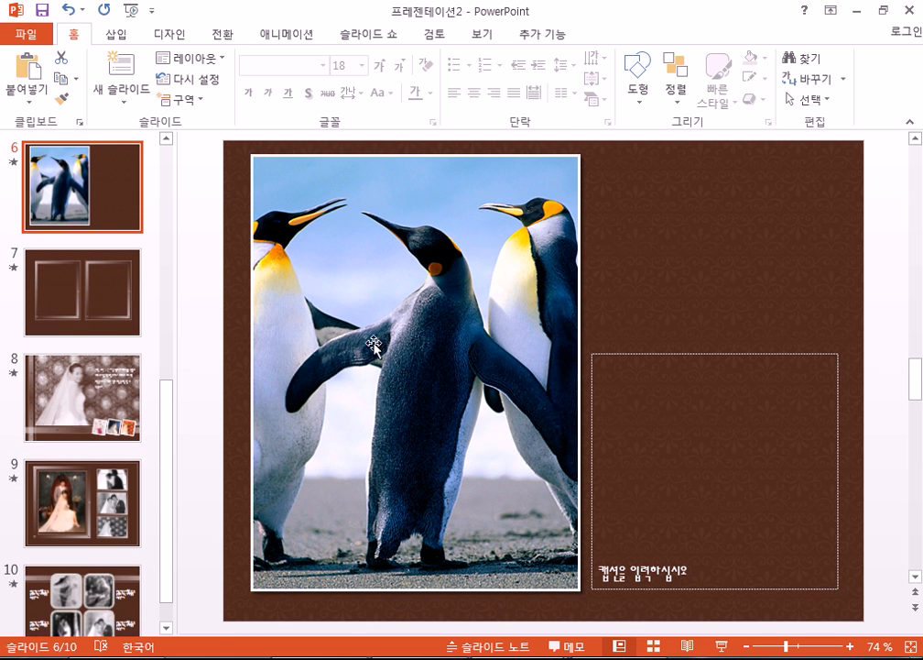
{"action": "left_click", "coordinate": [418, 278]}
{"action": "double_click", "coordinate": [421, 303]}
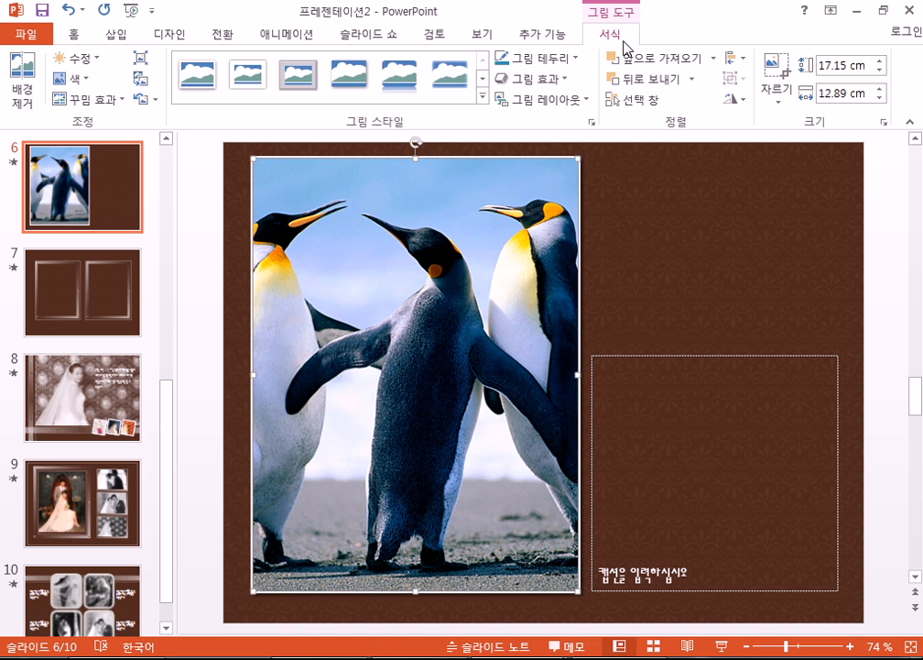
{"action": "left_click", "coordinate": [73, 34]}
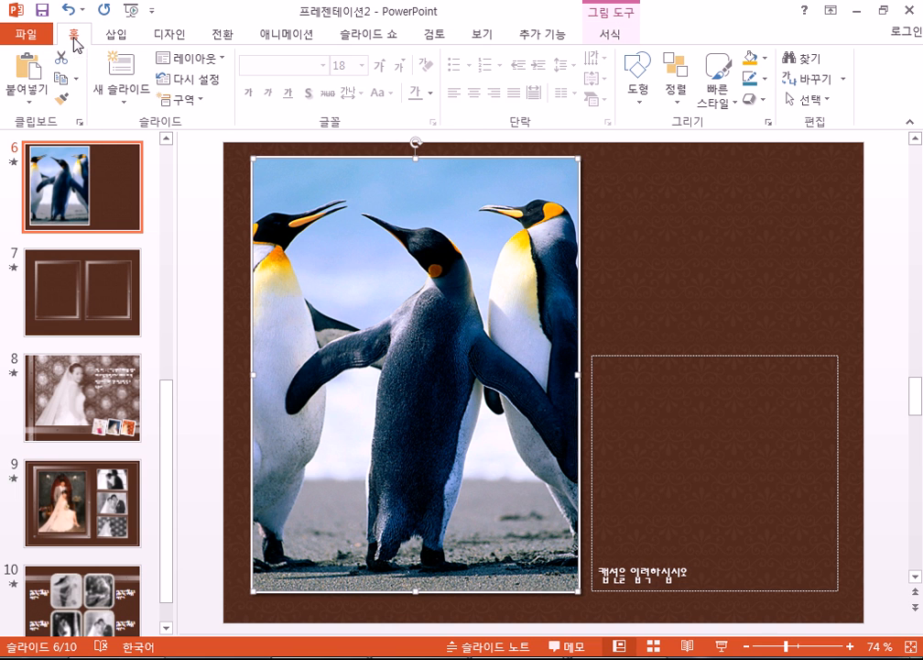
{"action": "left_click", "coordinate": [135, 110]}
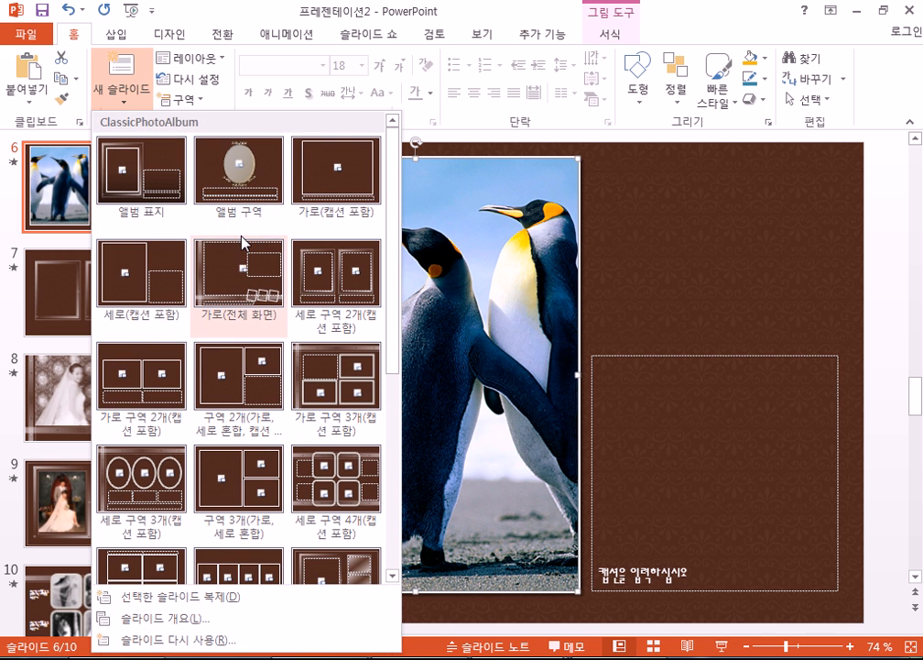
{"action": "left_click", "coordinate": [45, 172]}
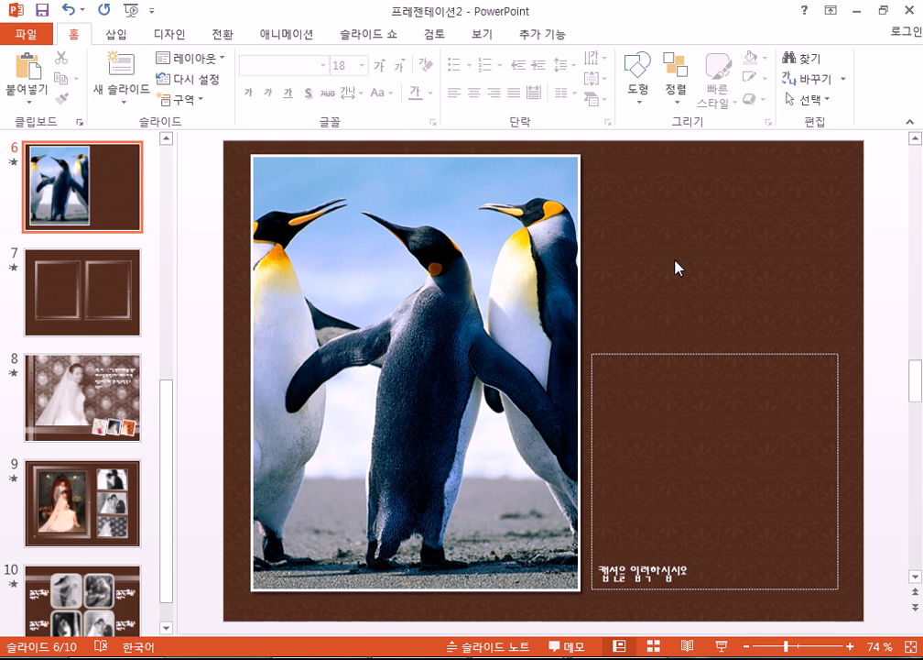
{"action": "double_click", "coordinate": [481, 246]}
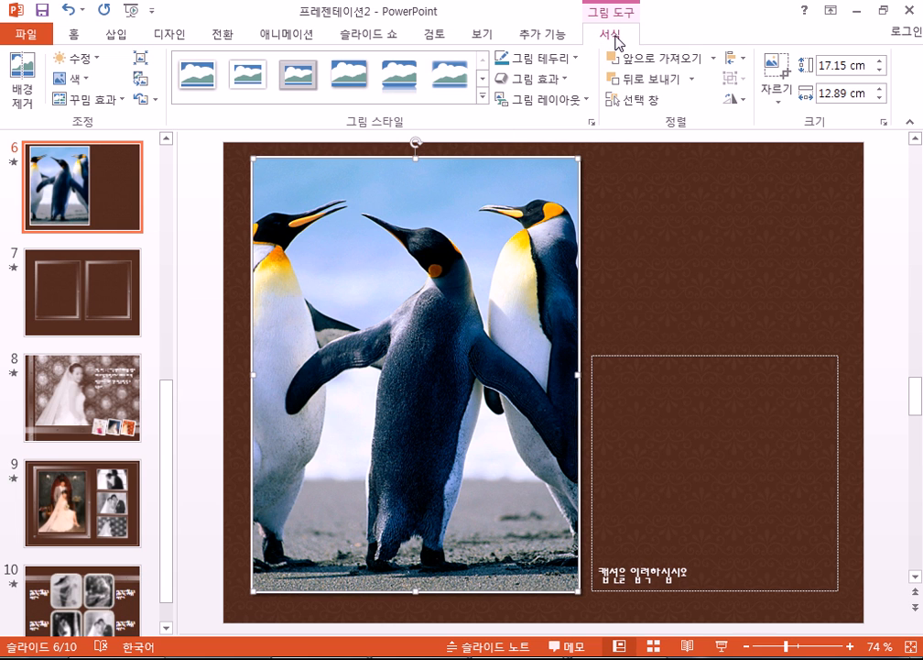
{"action": "left_click", "coordinate": [72, 35]}
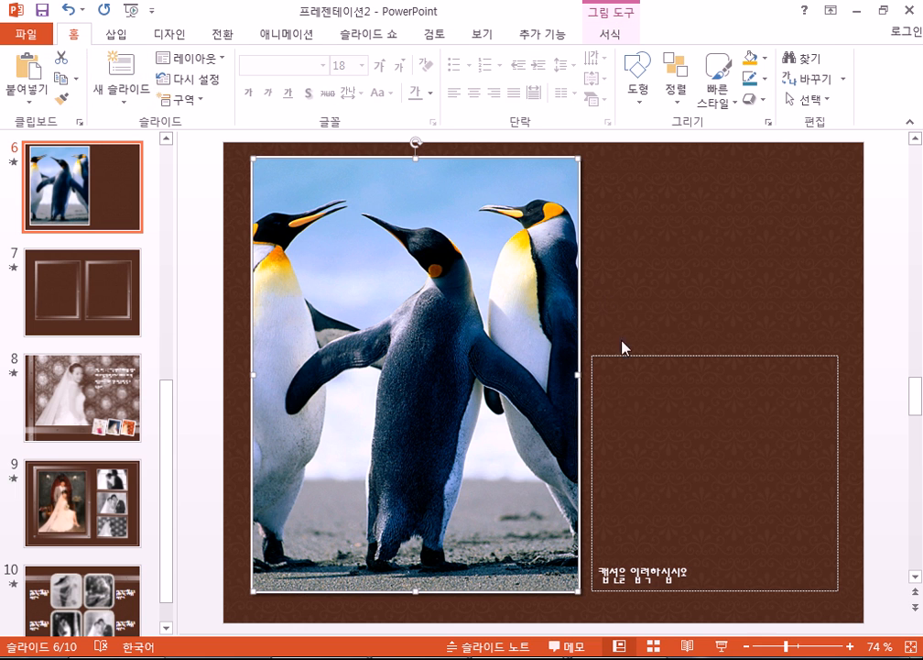
Select the whole caption placeholder beside the penguin photo on slide 6
{"action": "left_click", "coordinate": [666, 453]}
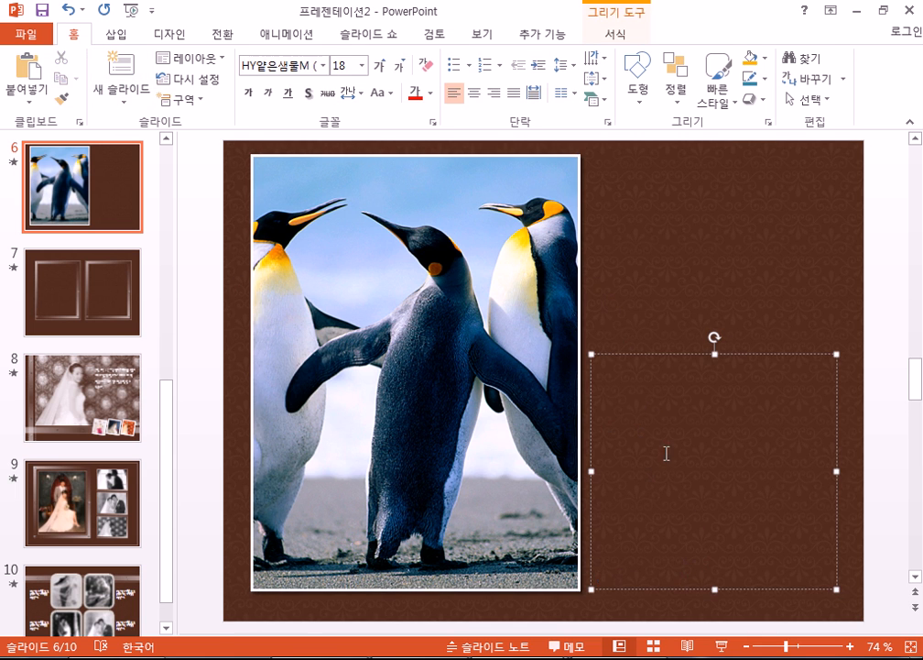
{"action": "left_click", "coordinate": [655, 353]}
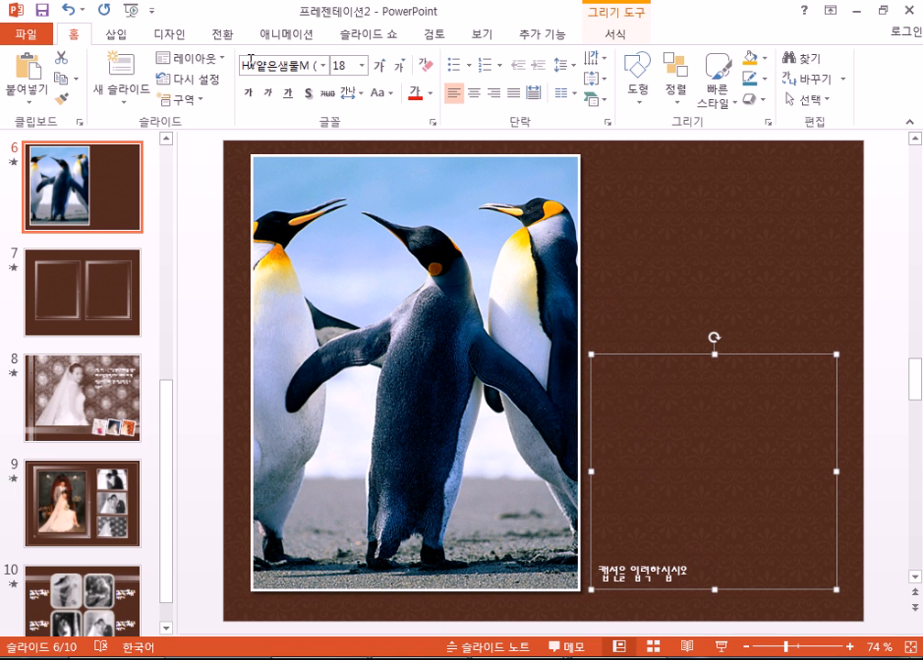